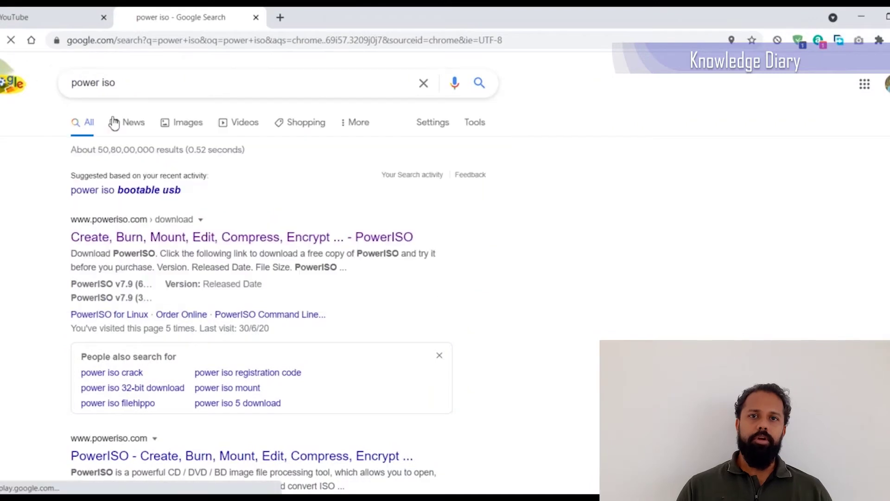
# Open the PowerISO download page from the search results and download PowerISO v7.9 (64-bit).
pyautogui.click(158, 241)
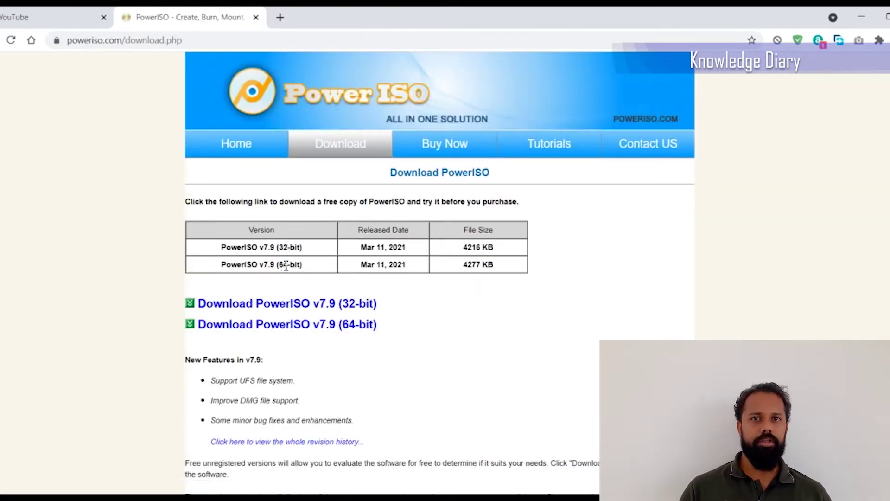
pyautogui.doubleClick(283, 266)
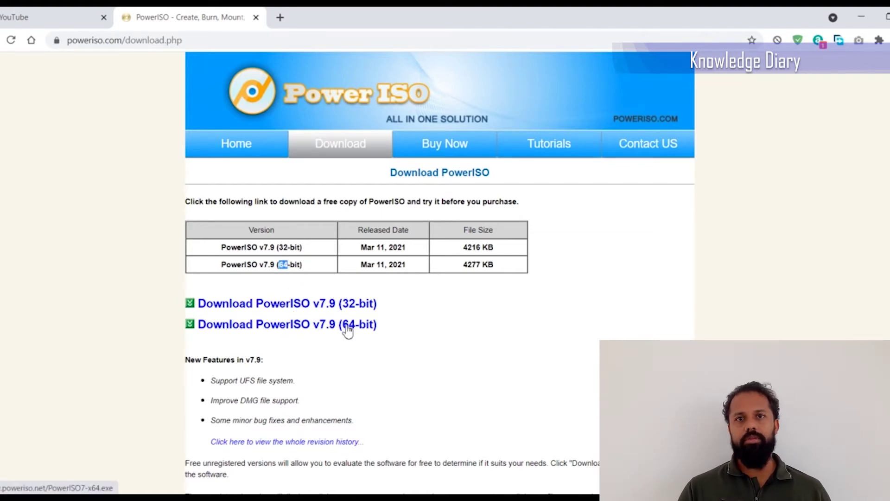
pyautogui.click(298, 329)
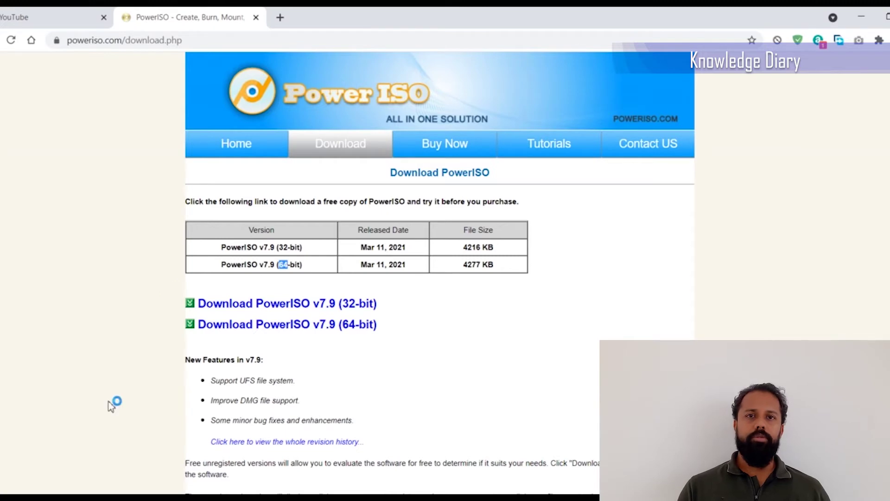
pyautogui.scroll(-3, 336, 342)
pyautogui.scroll(3, 338, 343)
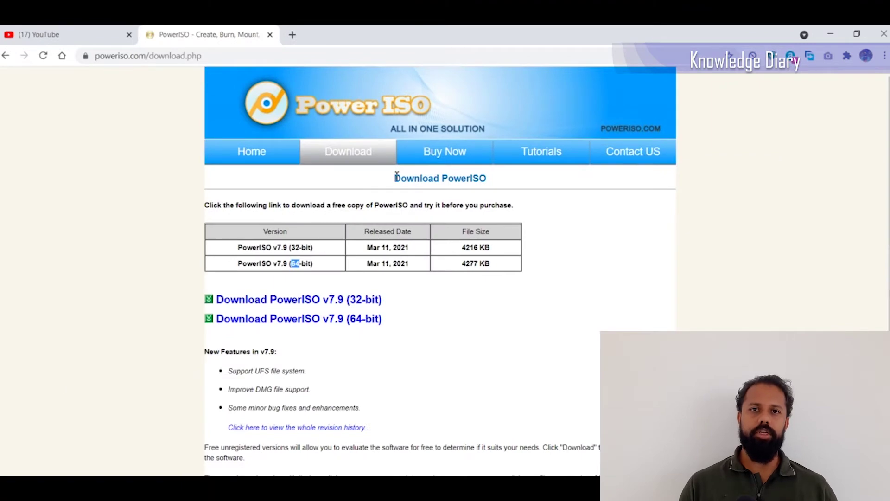
pyautogui.moveTo(396, 178); pyautogui.dragTo(483, 178)
pyautogui.click(480, 179)
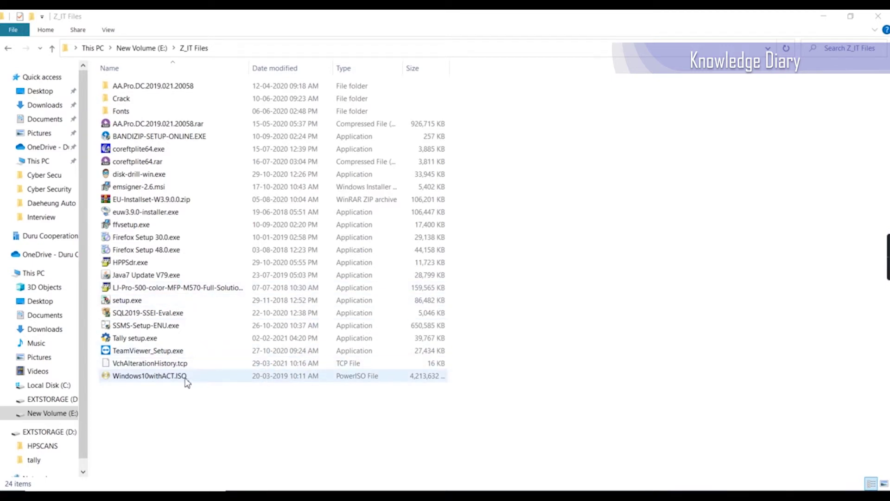
# Select Windows10withACT.ISO in the Z_IT Files folder, and start PowerISO as administrator, continuing unregistered.
pyautogui.click(136, 380)
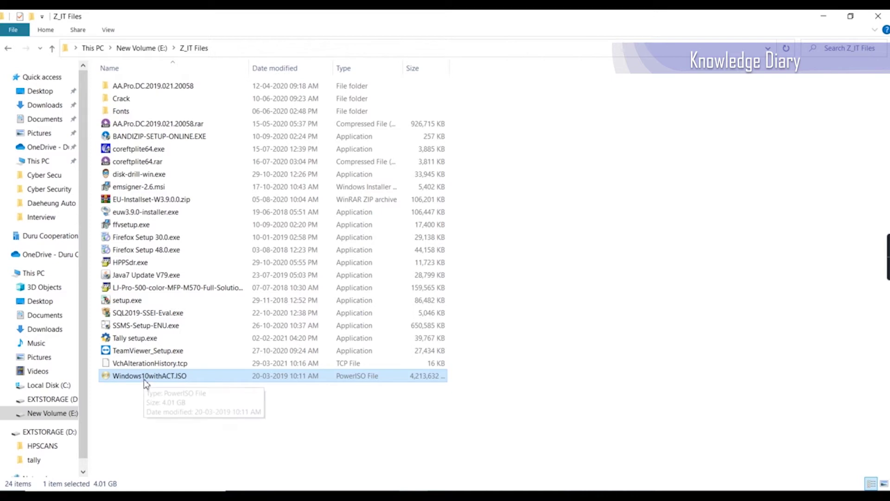
pyautogui.press('super')
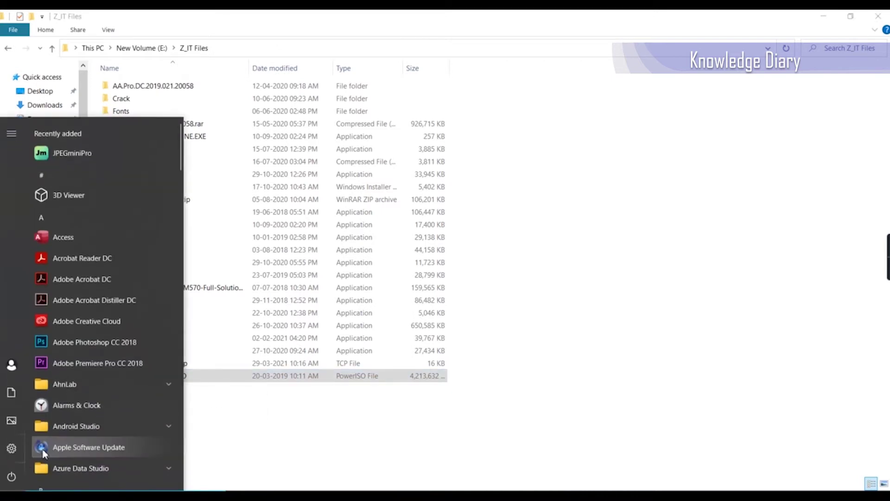
pyautogui.write('po')
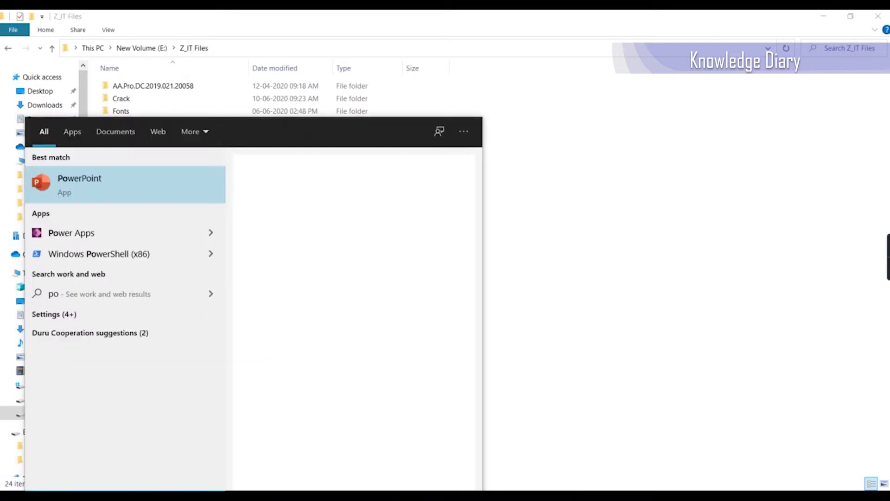
pyautogui.write('w')
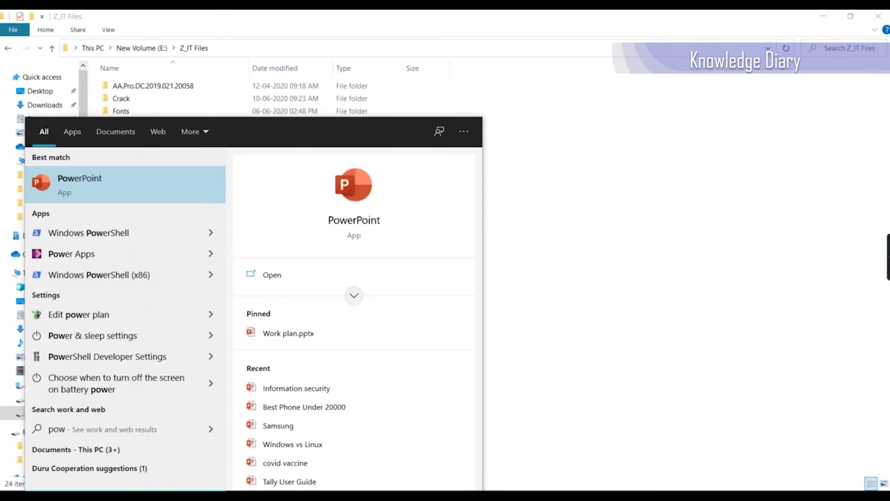
pyautogui.write('er')
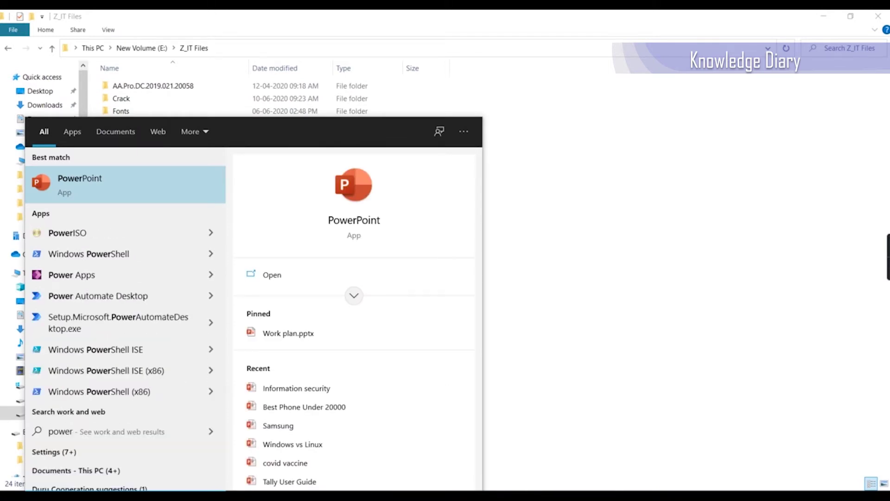
pyautogui.rightClick(83, 232)
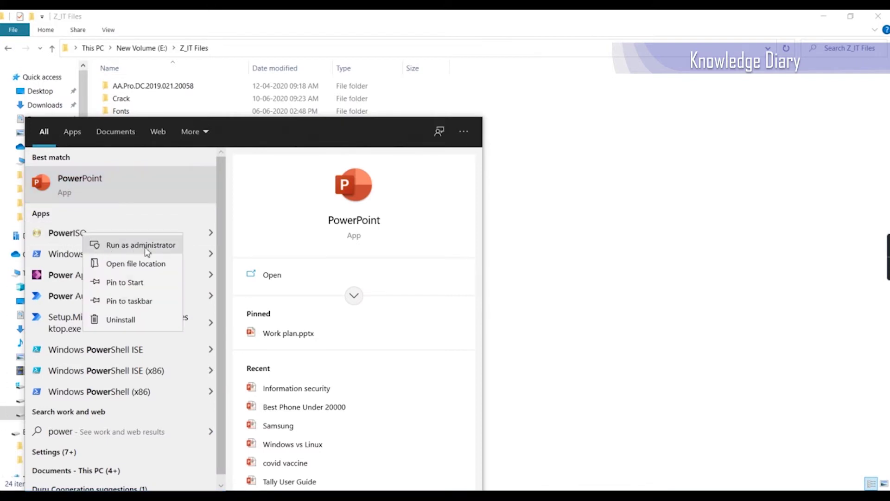
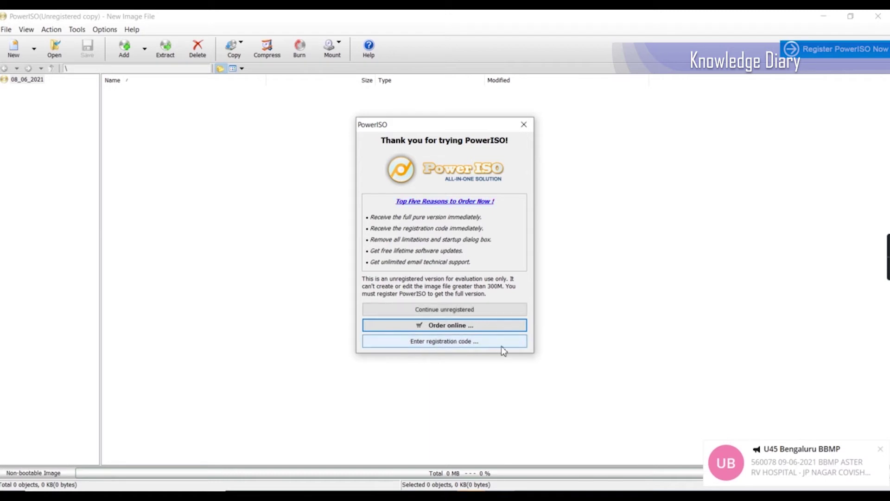
pyautogui.click(881, 450)
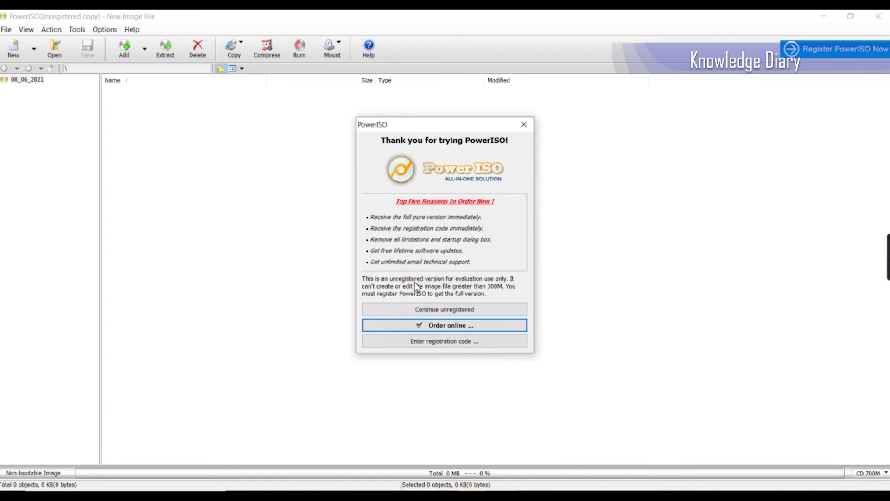
pyautogui.click(445, 309)
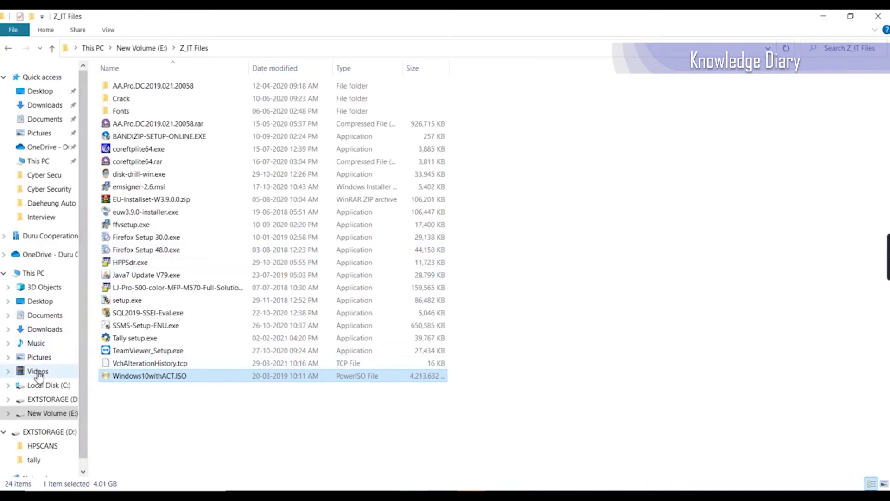
# Switch to This PC in File Explorer and check the properties of the EXTSTORAGE (D:) USB drive.
pyautogui.click(37, 273)
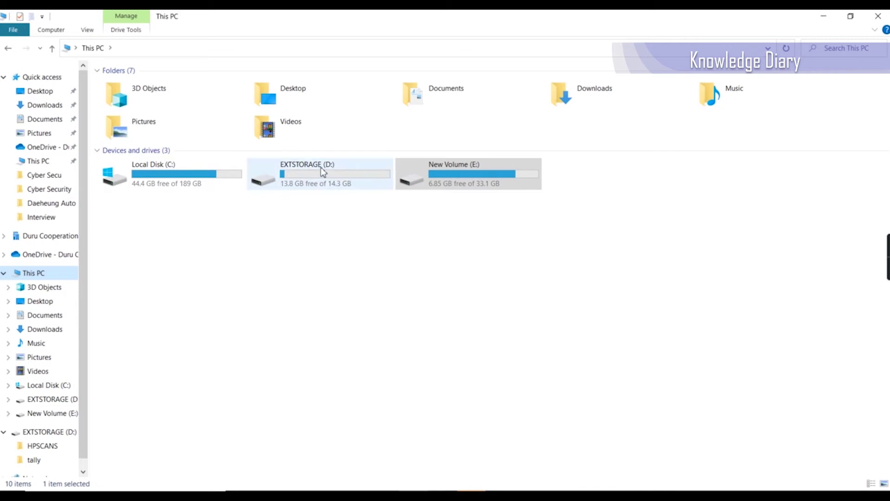
pyautogui.moveTo(294, 176)
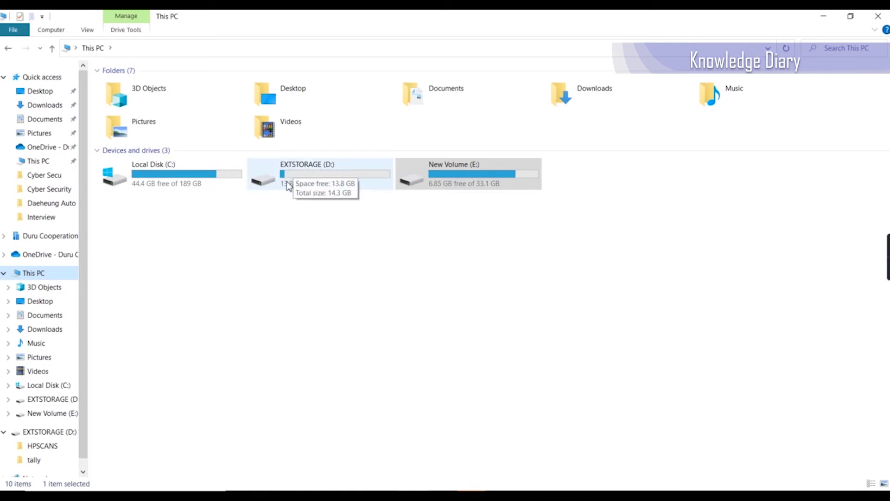
pyautogui.click(293, 173)
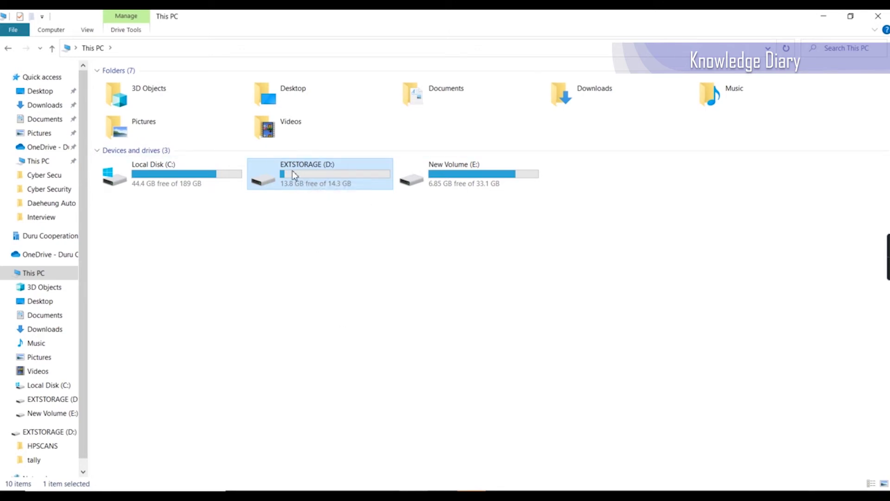
pyautogui.rightClick(292, 175)
pyautogui.click(328, 481)
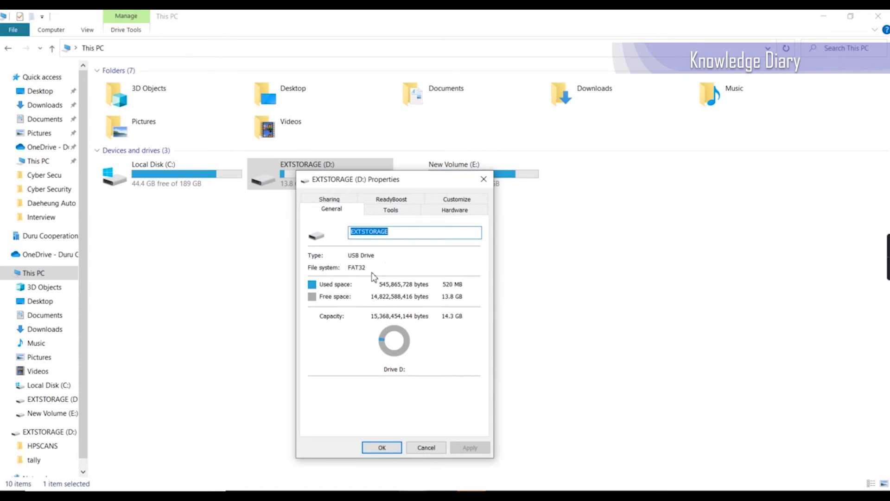
pyautogui.click(484, 180)
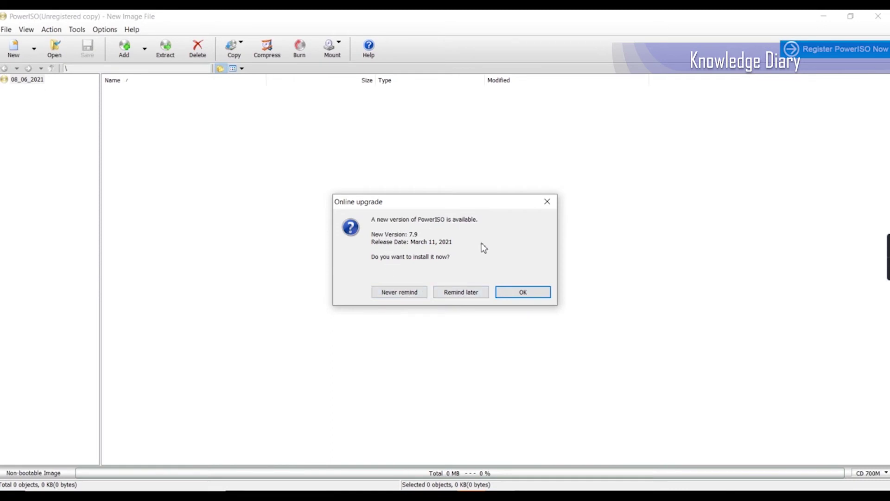
# In PowerISO, postpone the online upgrade and open the Create bootable USB drive tool.
pyautogui.click(472, 294)
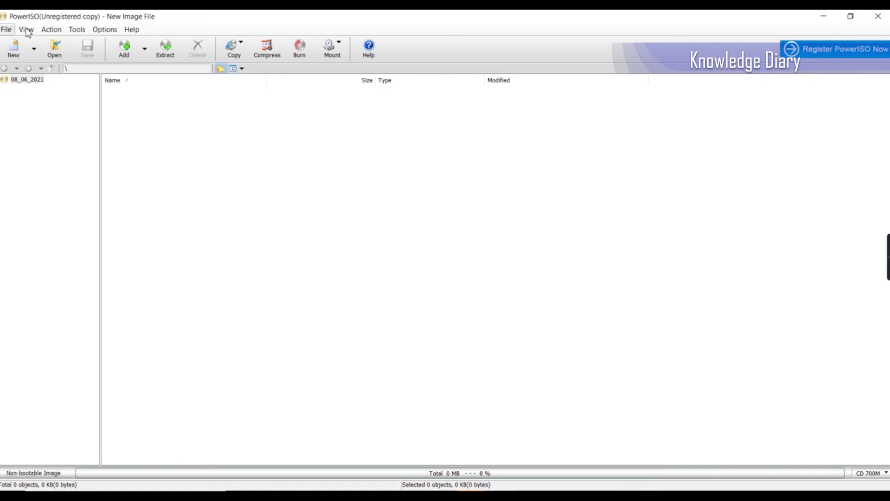
pyautogui.click(74, 31)
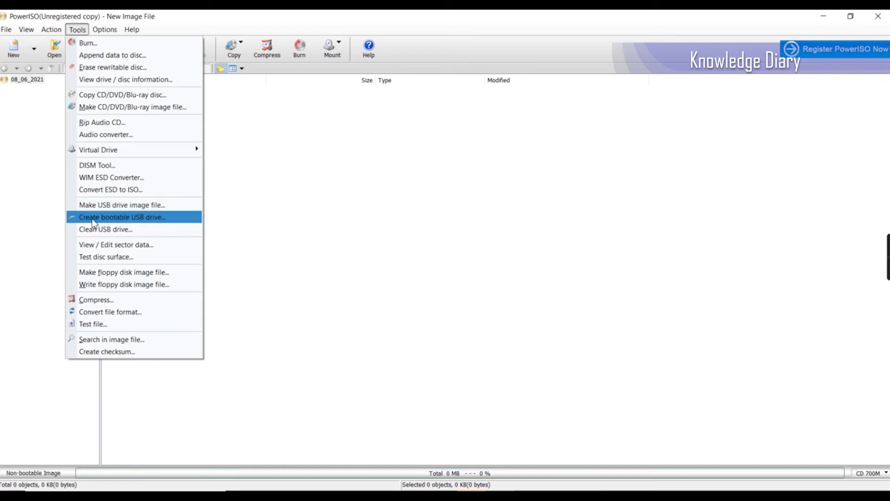
pyautogui.click(143, 218)
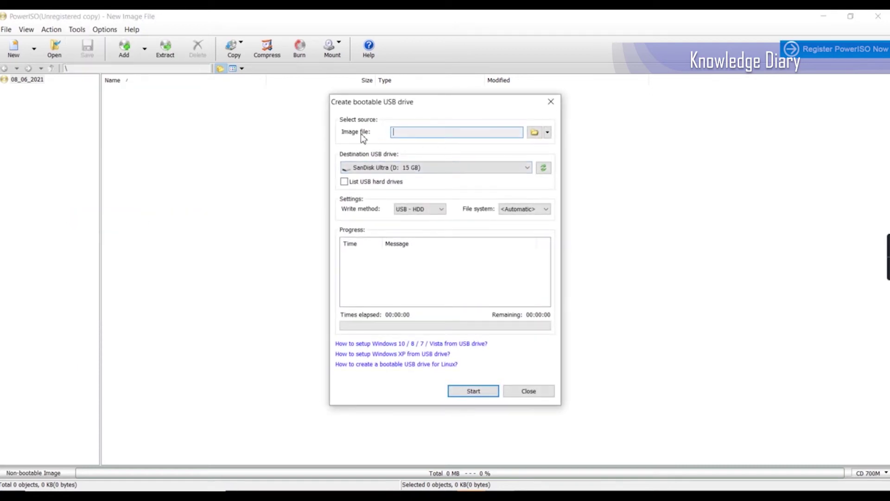
# Load Windows10withACT.ISO from the Z_IT Files folder on New Volume (E:) as the source image file.
pyautogui.click(535, 134)
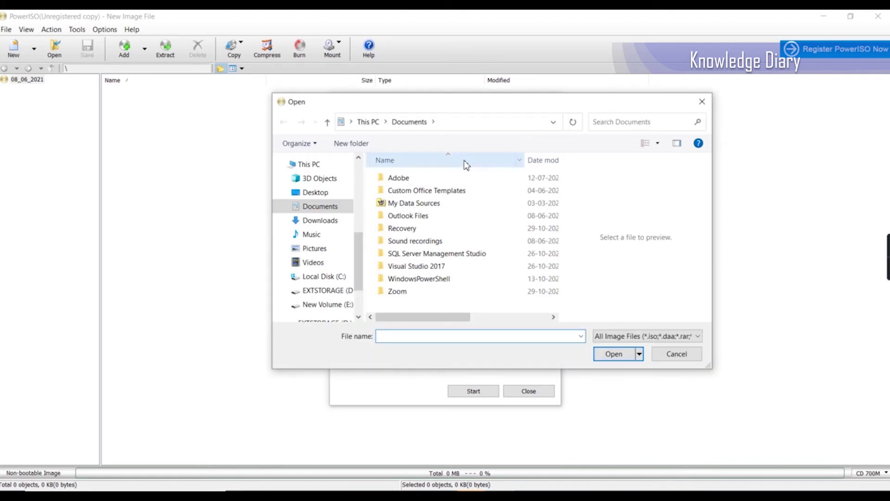
pyautogui.click(327, 306)
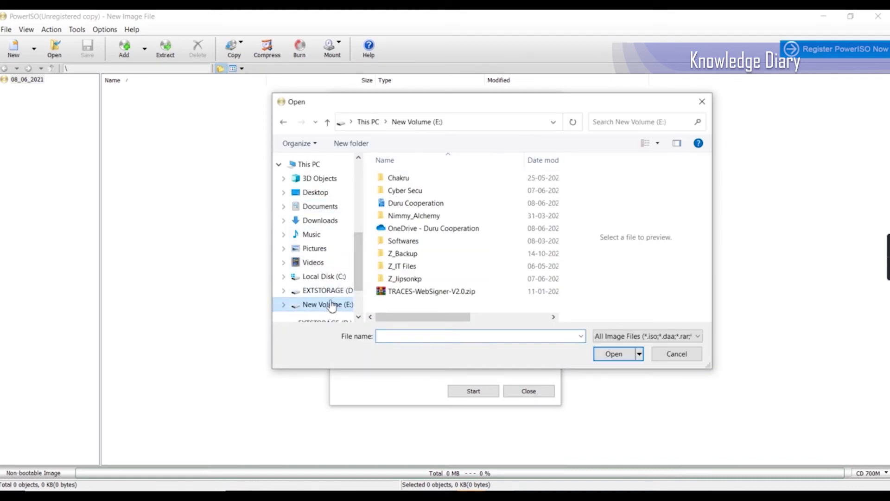
pyautogui.click(412, 268)
pyautogui.doubleClick(412, 268)
pyautogui.click(424, 258)
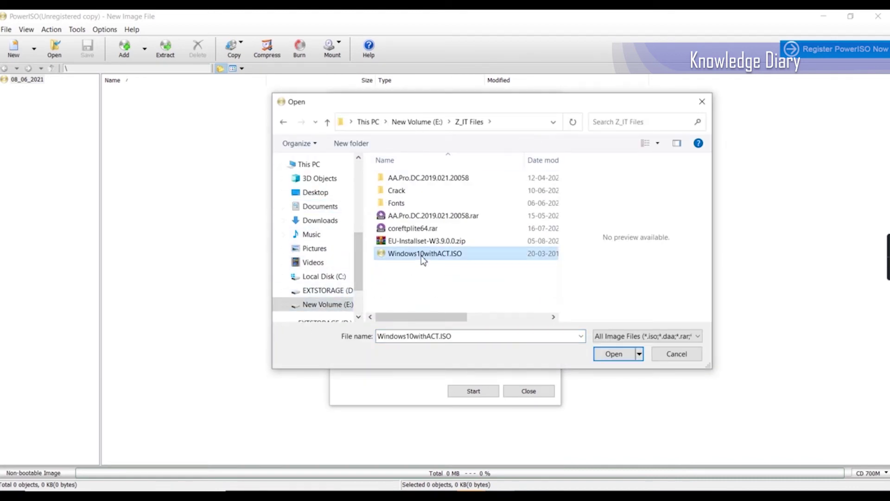
pyautogui.click(613, 354)
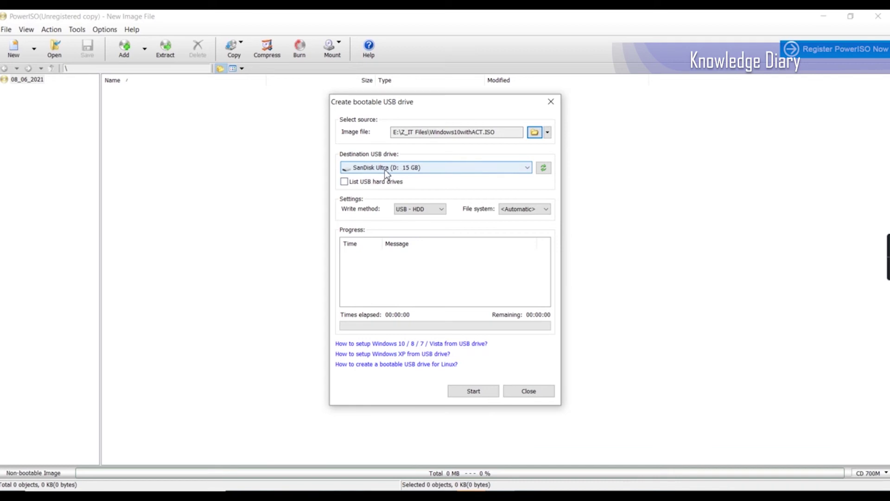
# Choose SanDisk Ultra (D: 15 GB) as the destination and start writing the USB drive, agreeing to overwrite all its data.
pyautogui.click(414, 174)
pyautogui.click(413, 179)
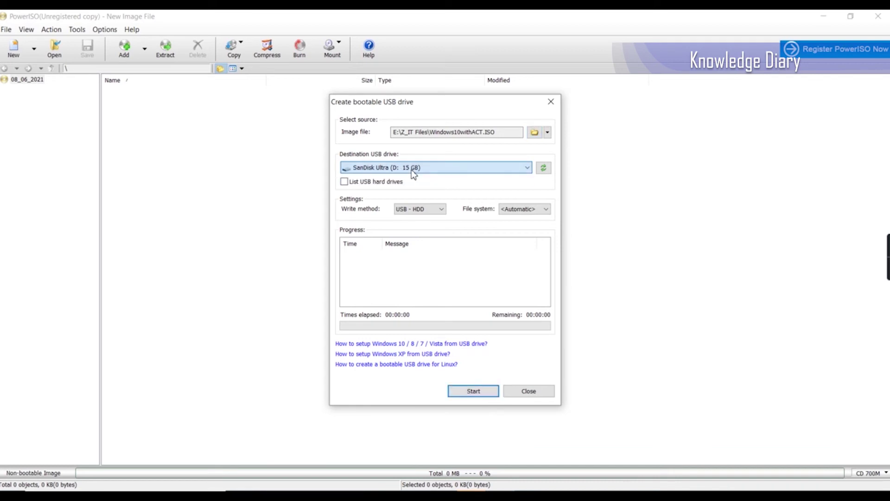
pyautogui.click(474, 391)
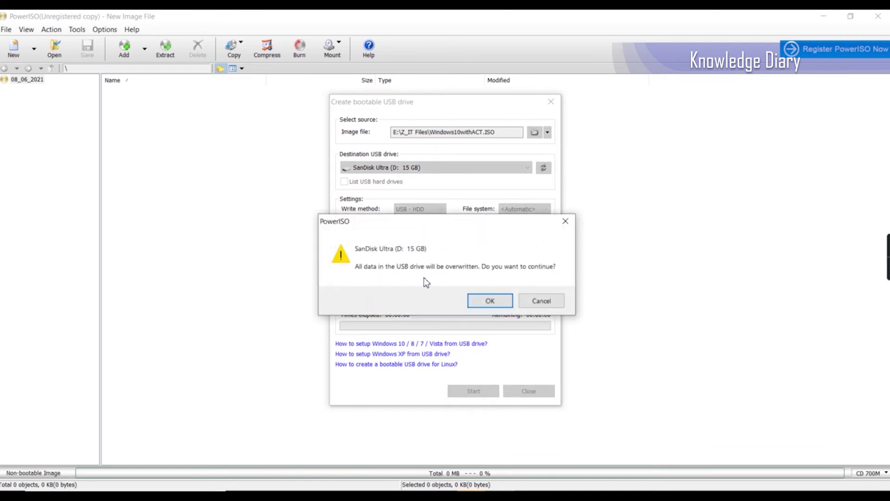
pyautogui.click(491, 302)
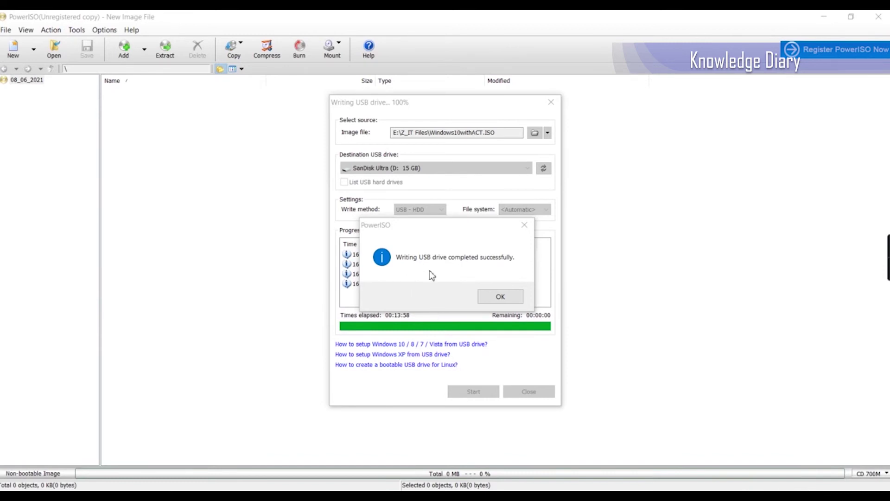
# Dismiss the finished bootable USB dialogs and close both PowerISO and the browser window.
pyautogui.click(499, 298)
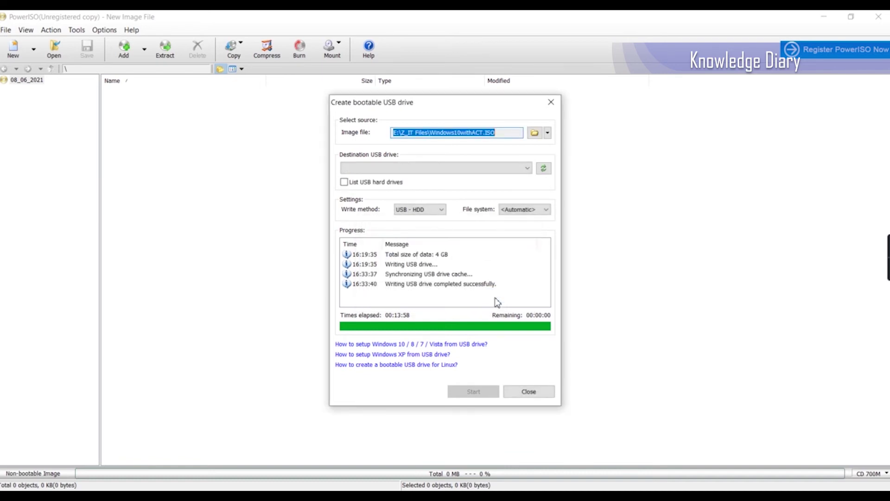
pyautogui.click(529, 393)
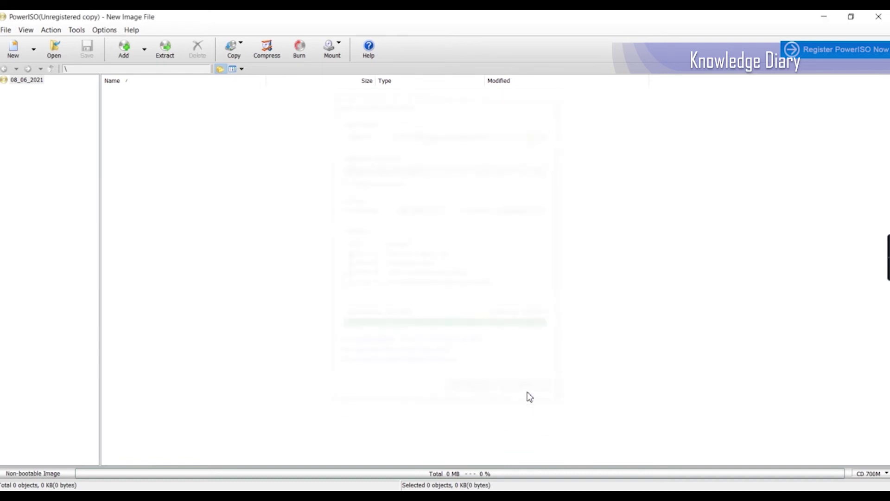
pyautogui.click(883, 17)
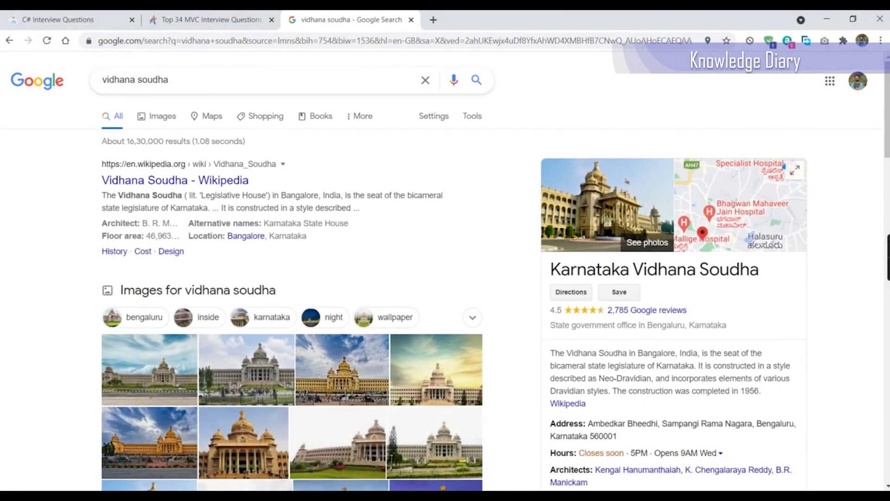
pyautogui.click(879, 18)
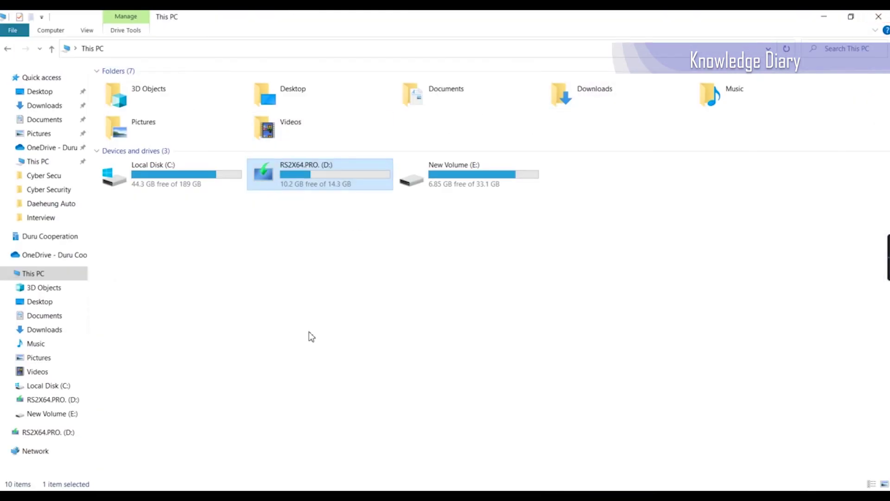
# Reopen the This PC overview in File Explorer to check the newly written USB drive.
pyautogui.click(277, 300)
pyautogui.click(7, 49)
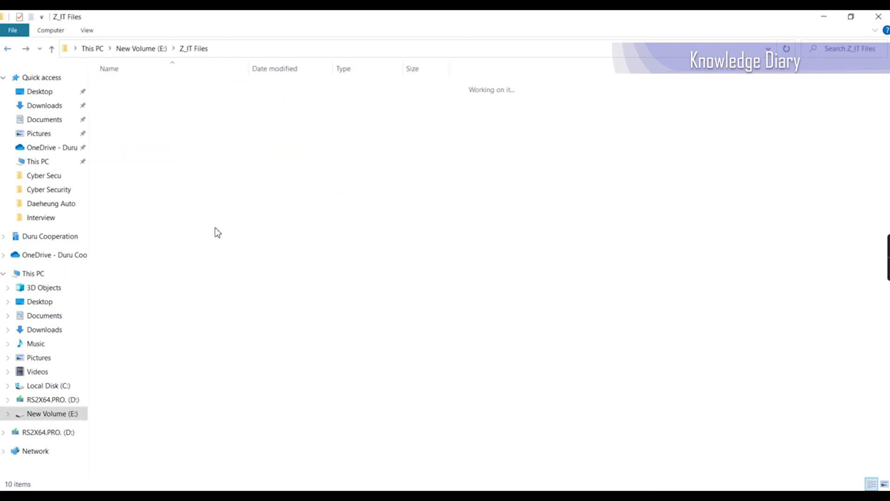
pyautogui.click(34, 274)
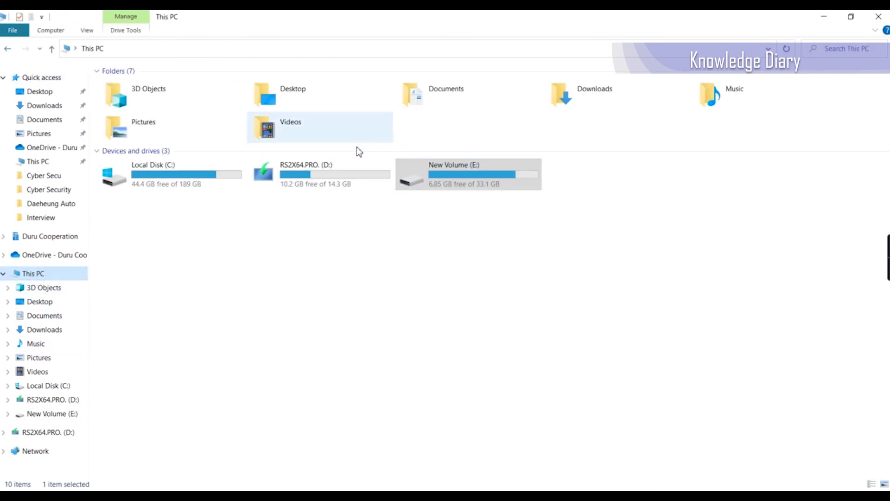